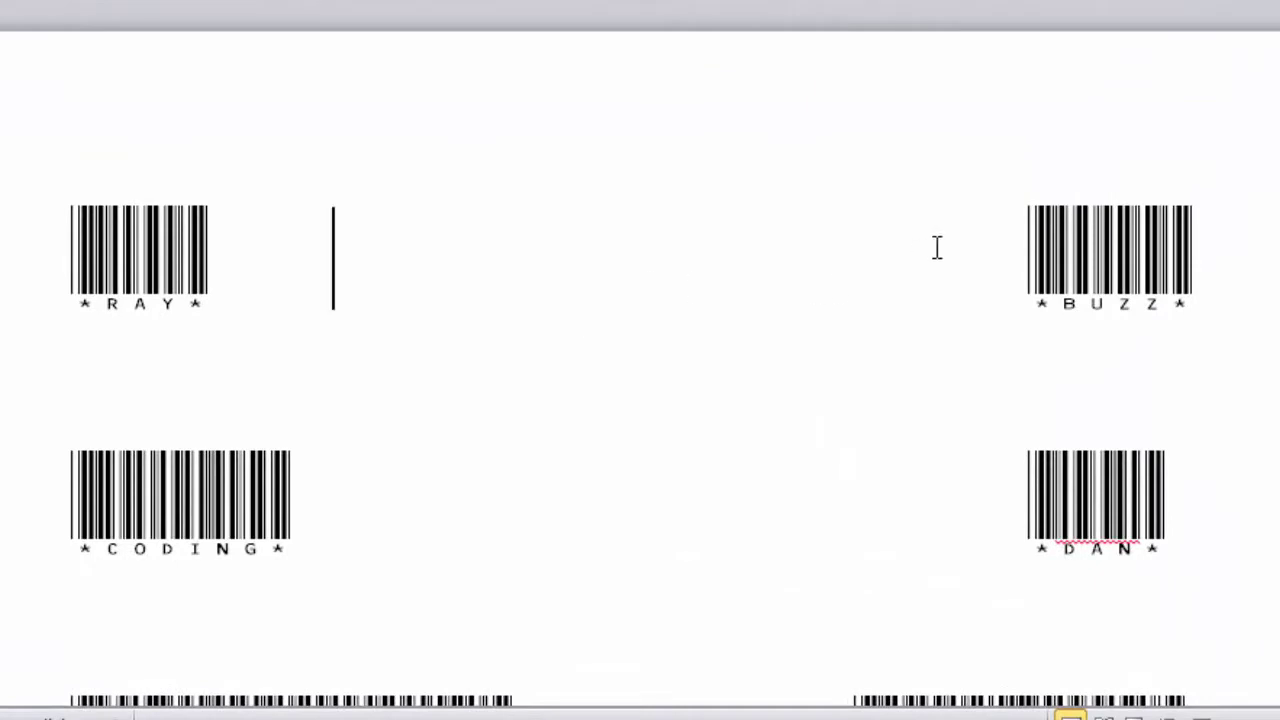
# Step: Change the font of the first barcode at the start of the document to Calibri (Body)
pyautogui.scroll(-15, 640, 400)
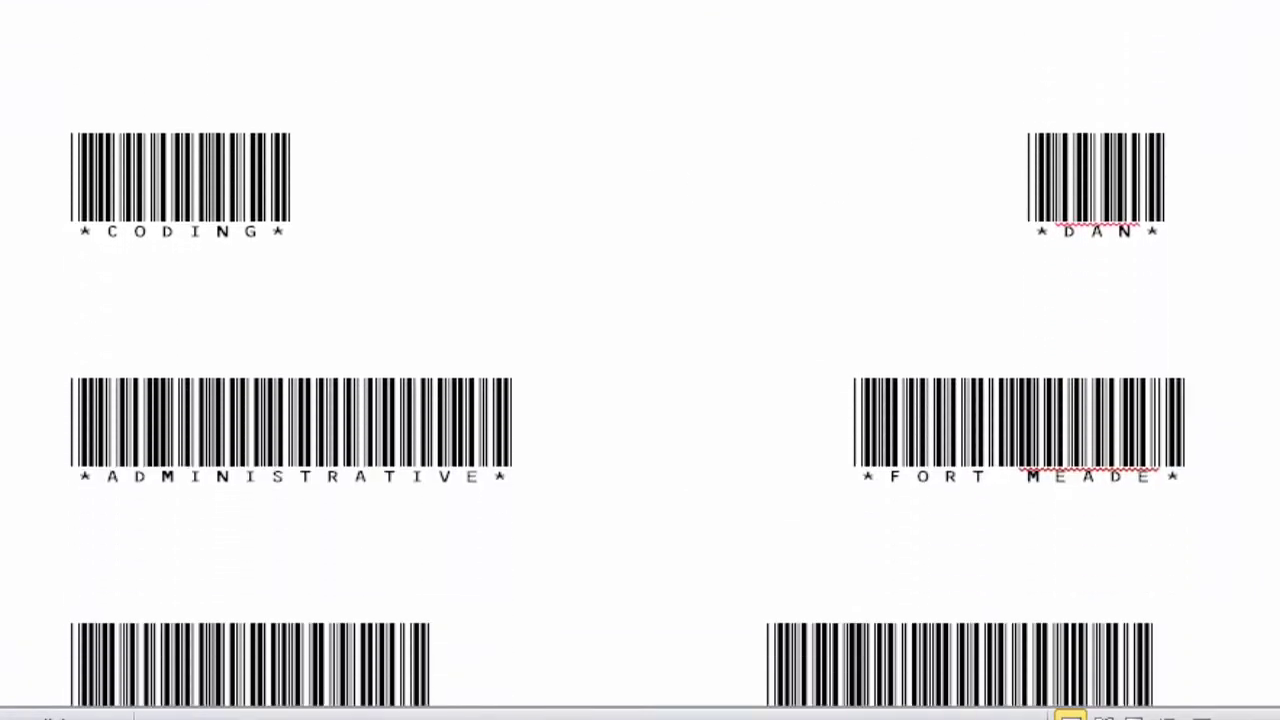
pyautogui.scroll(3, 640, 400)
pyautogui.scroll(10, 640, 360)
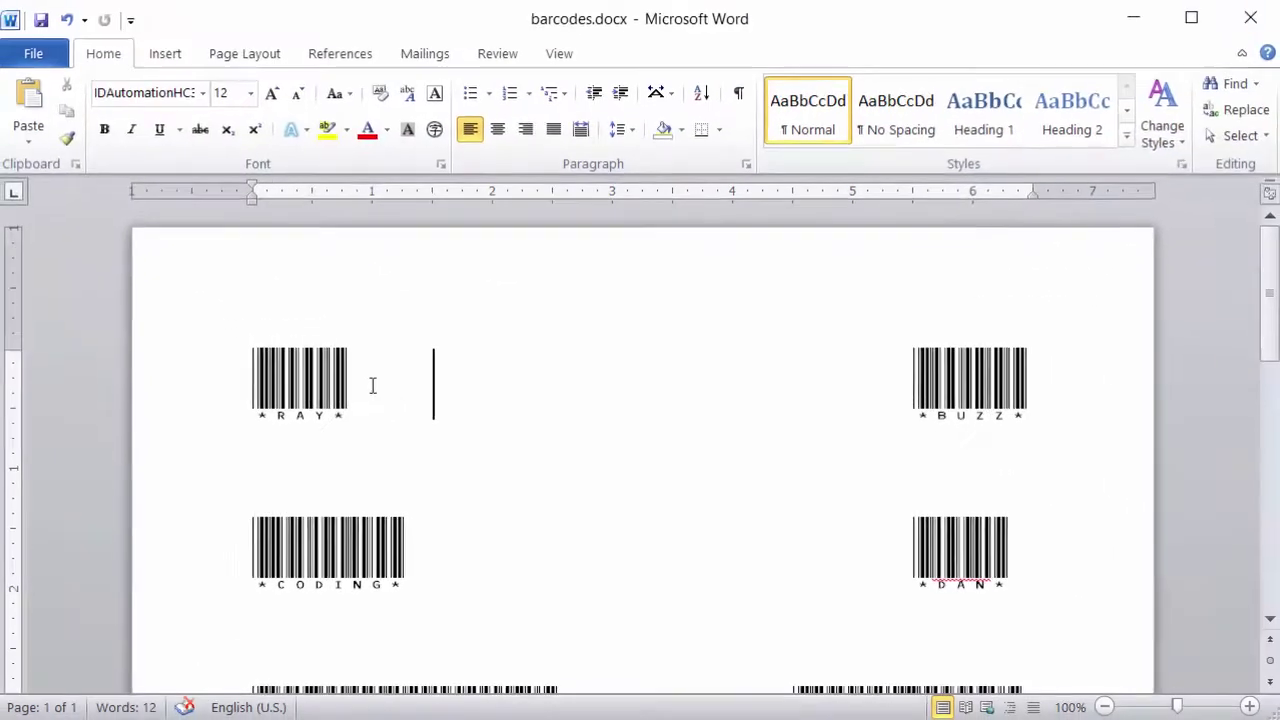
pyautogui.moveTo(349, 392); pyautogui.dragTo(229, 407)
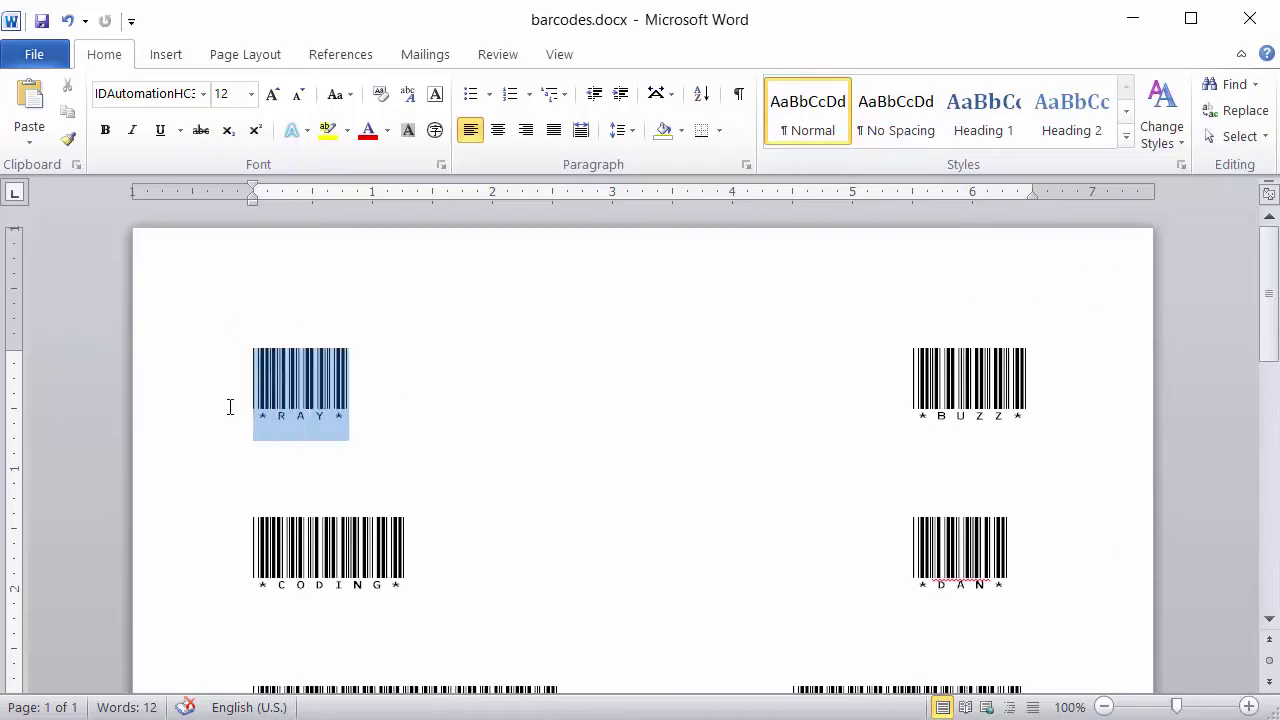
pyautogui.click(203, 94)
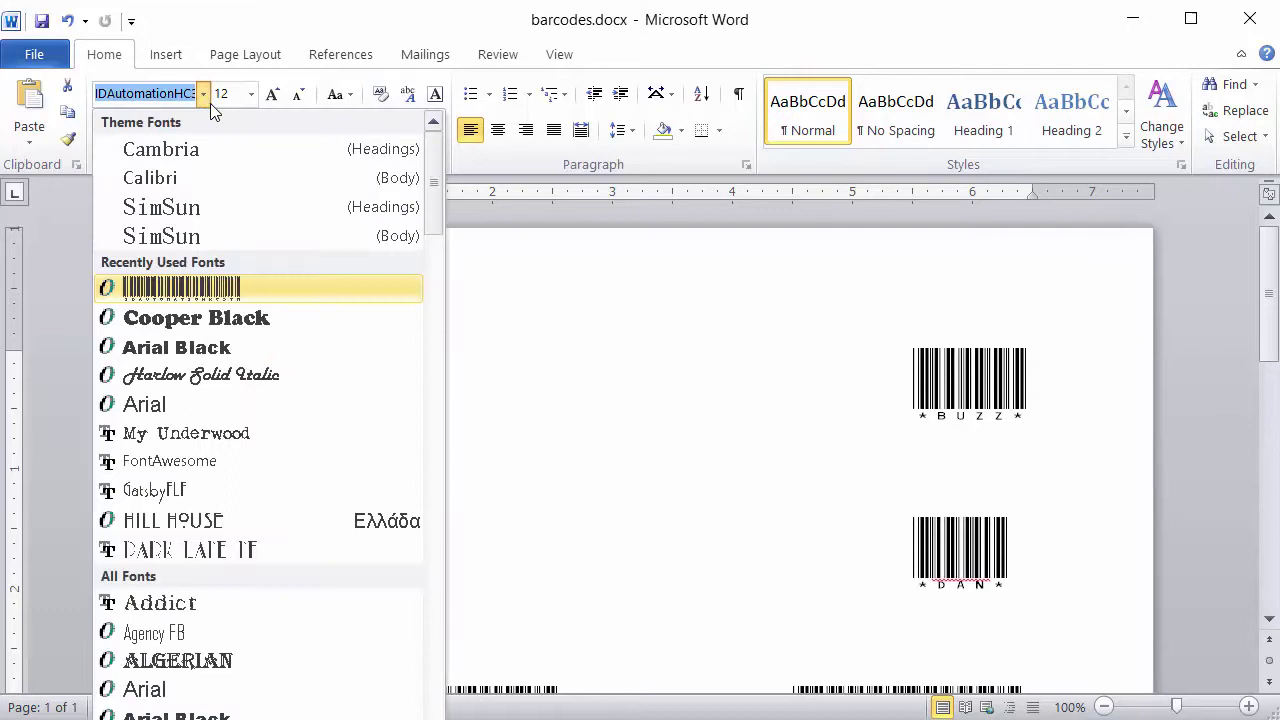
pyautogui.click(202, 178)
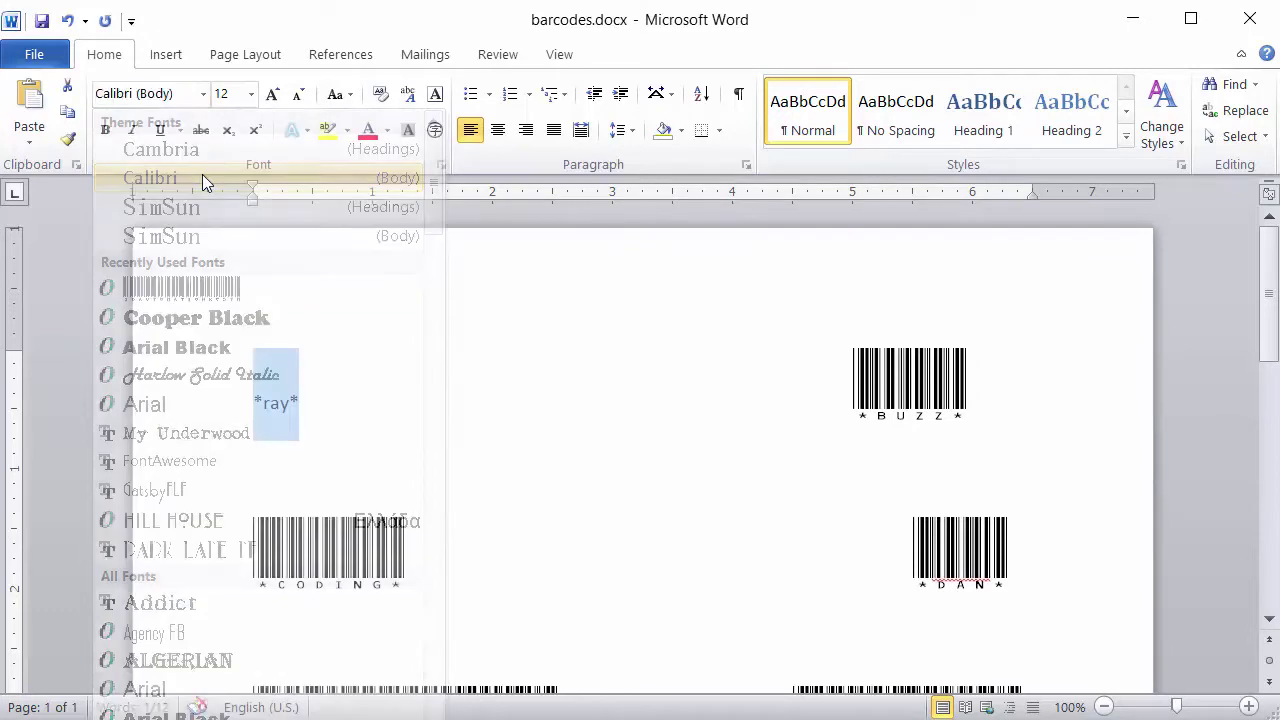
pyautogui.click(420, 432)
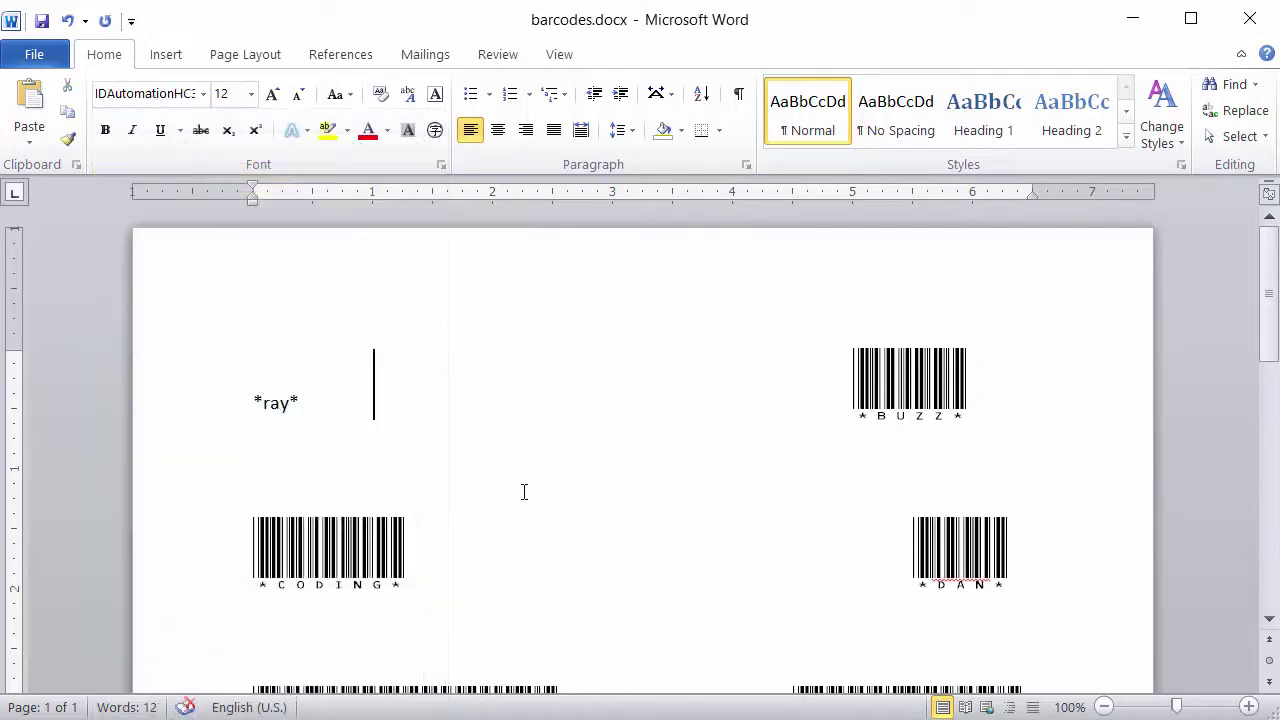
# Step: Apply the IDAutomationHC39M barcode font to the first text entry, including its surrounding asterisks
pyautogui.moveTo(272, 404)
pyautogui.mouseDown()
pyautogui.moveTo(294, 403)
pyautogui.moveTo(252, 404)
pyautogui.mouseUp()
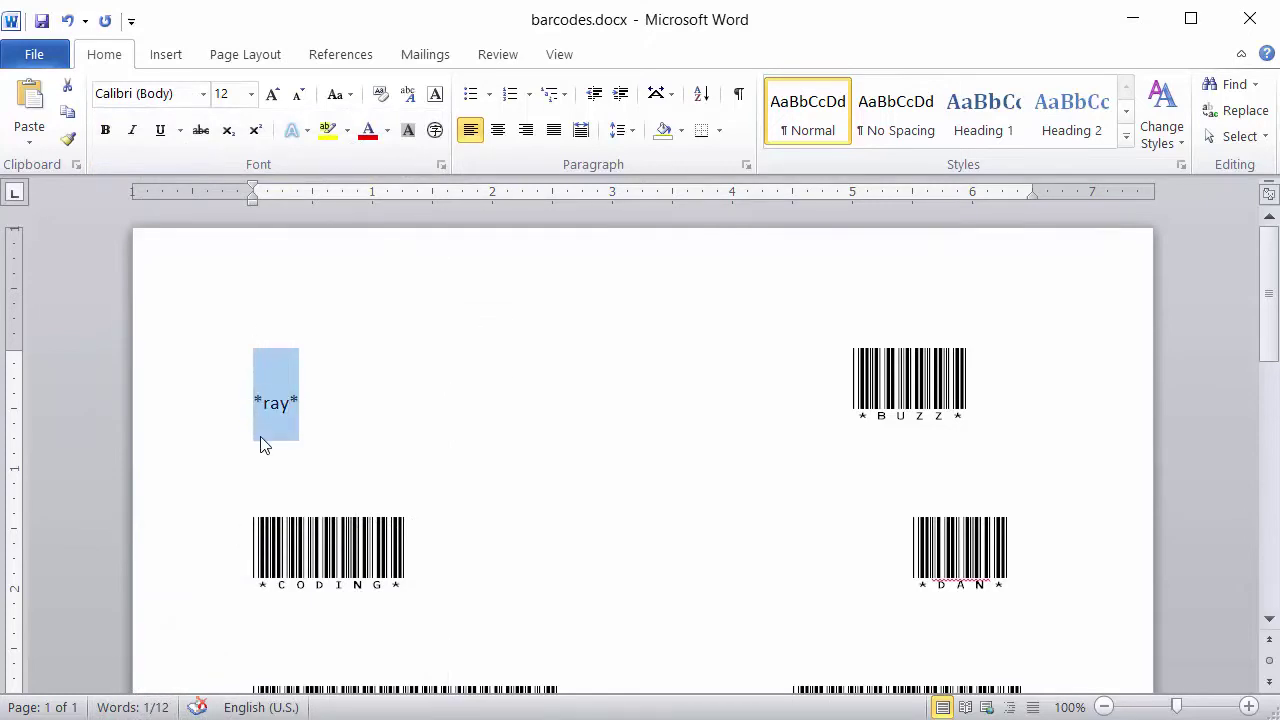
pyautogui.click(204, 93)
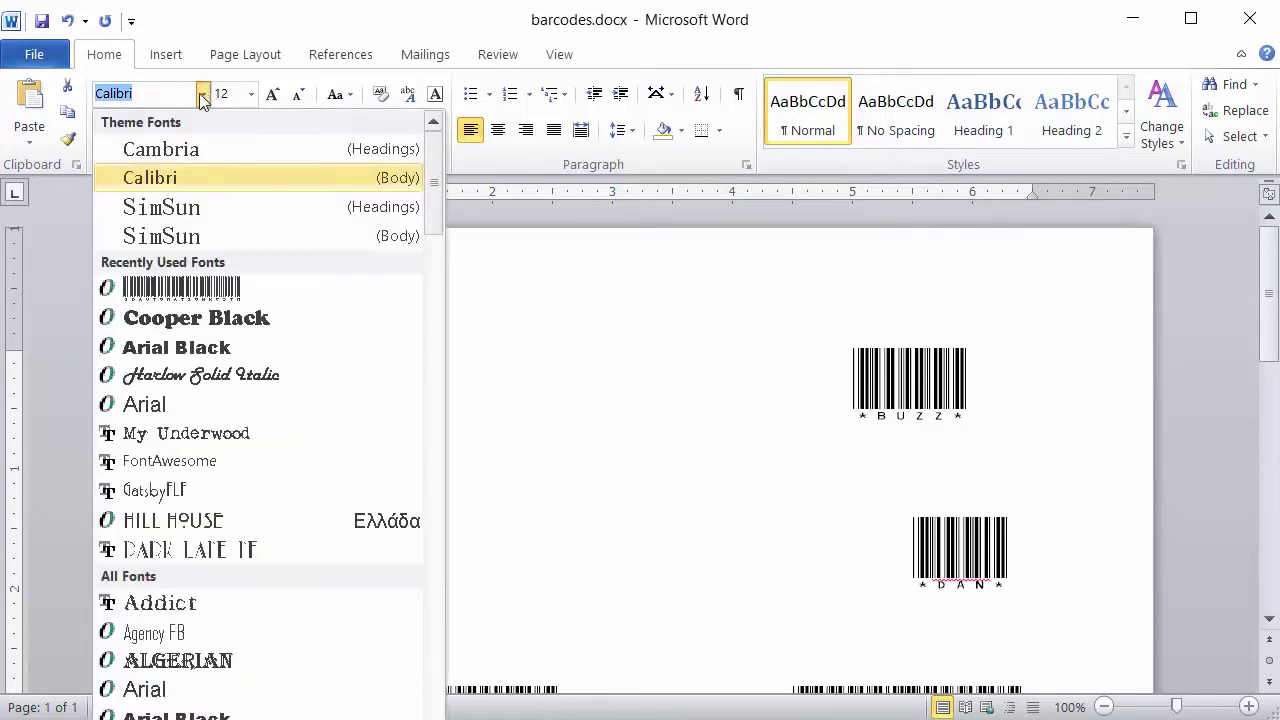
pyautogui.moveTo(430, 220); pyautogui.dragTo(427, 557)
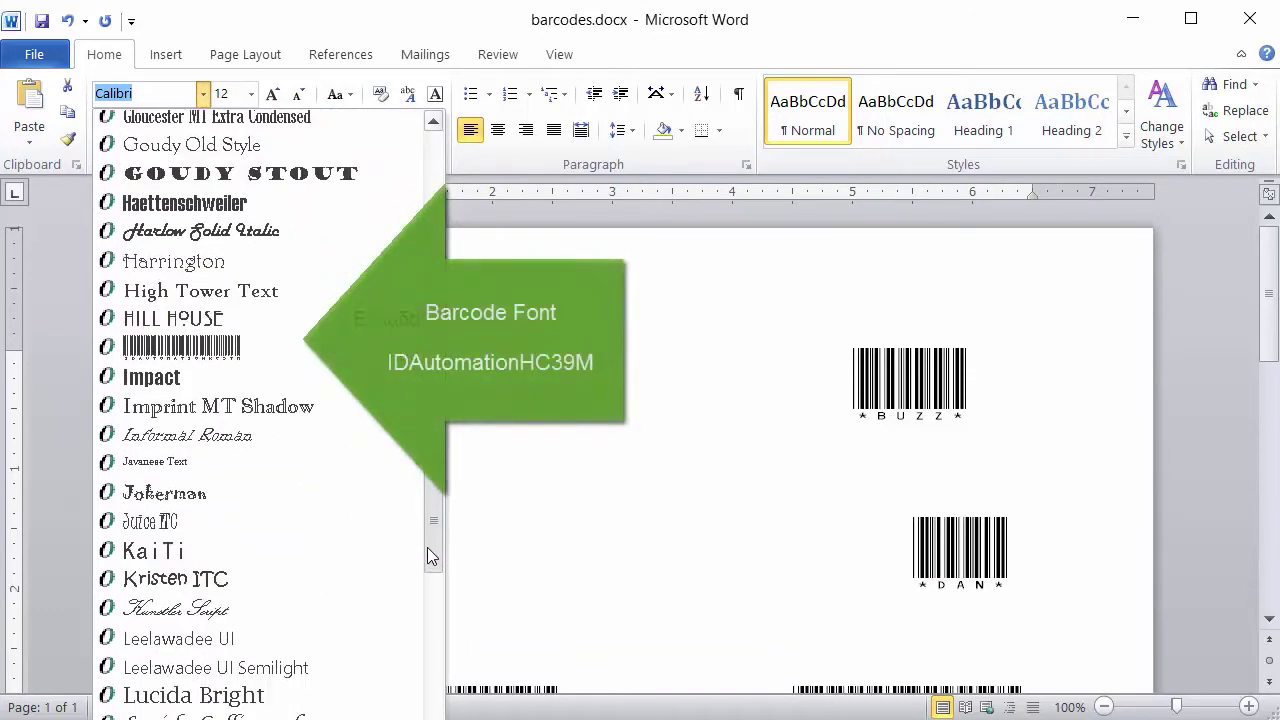
pyautogui.click(190, 347)
pyautogui.click(399, 412)
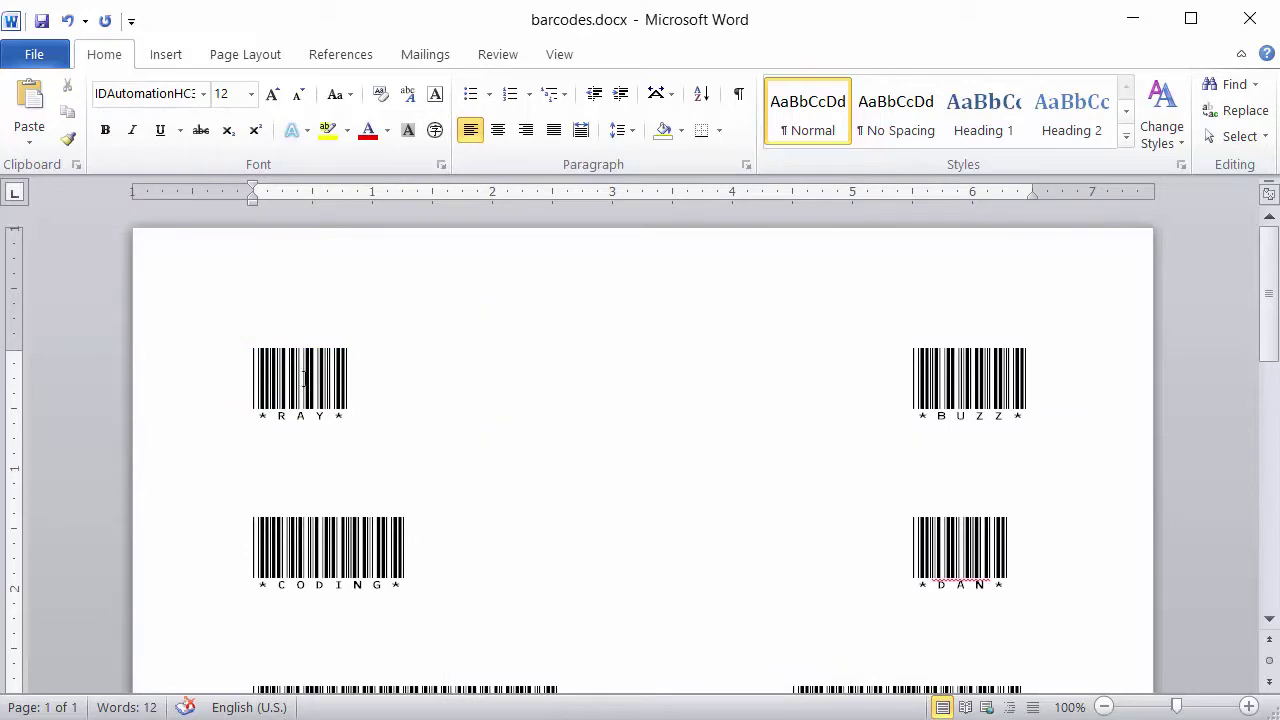
# Step: Check the full font name of the first barcode in the detailed font settings and close them without changes
pyautogui.click(441, 164)
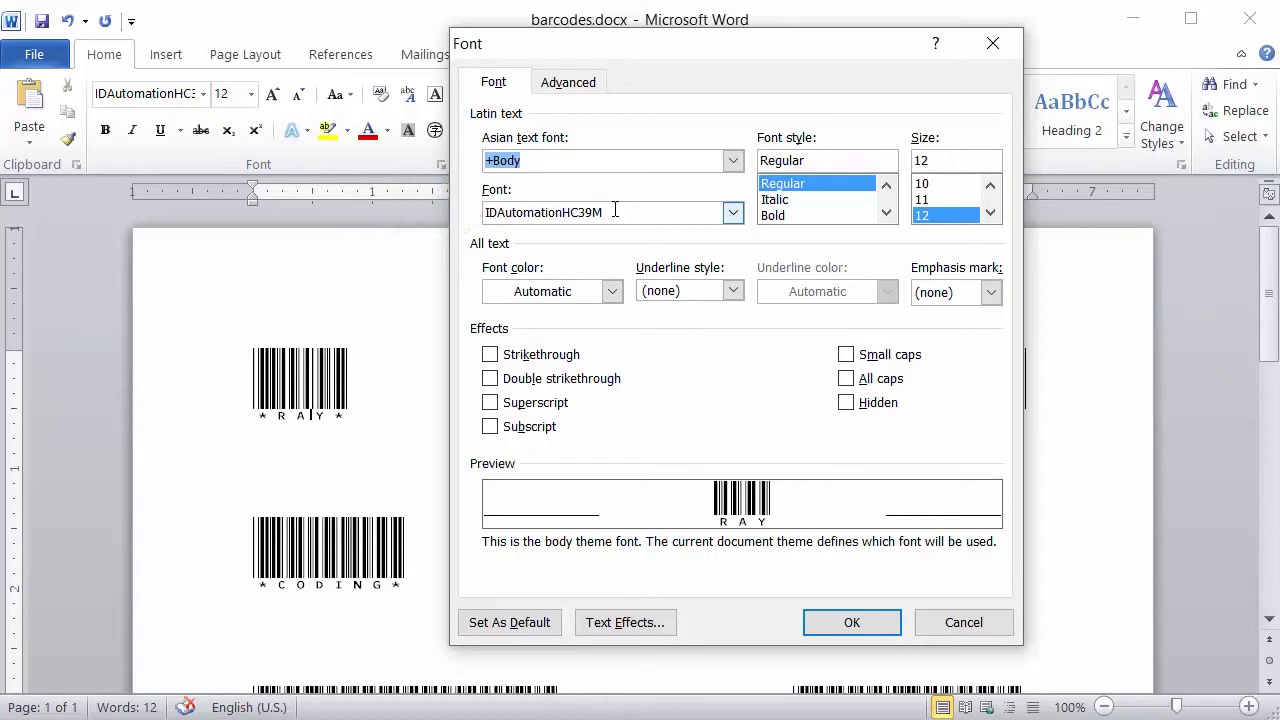
pyautogui.click(950, 622)
pyautogui.click(508, 463)
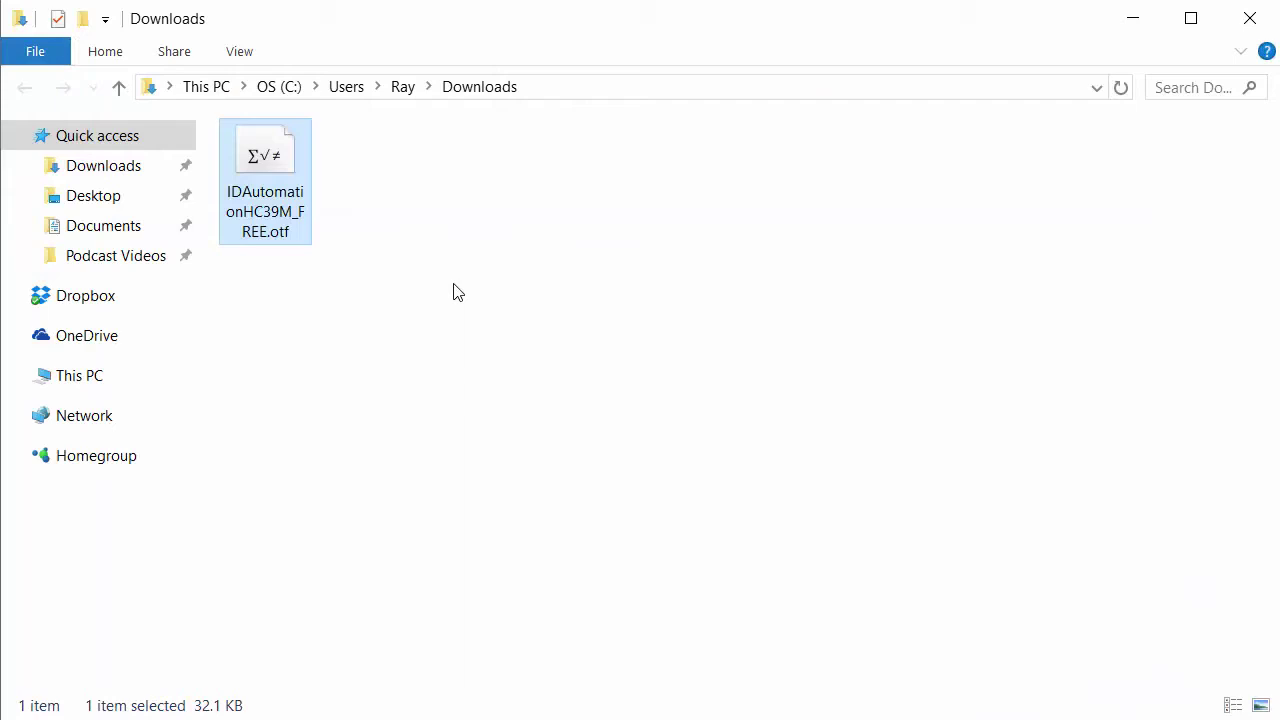
# Step: Switch to the Downloads folder in File Explorer and open the font file IDAutomationHC39M_FREE.otf
pyautogui.doubleClick(266, 170)
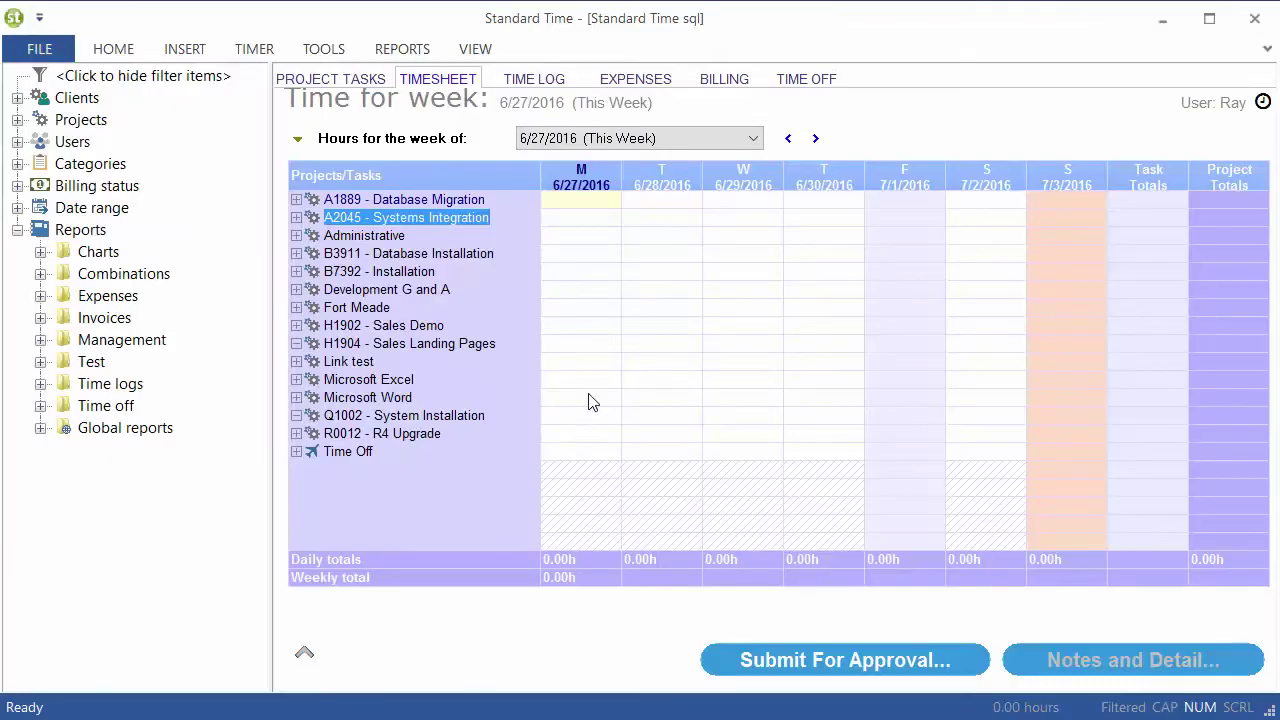
# Step: Switch to Standard Time and view the properties of the second user under App Developers in the users list
pyautogui.click(602, 253)
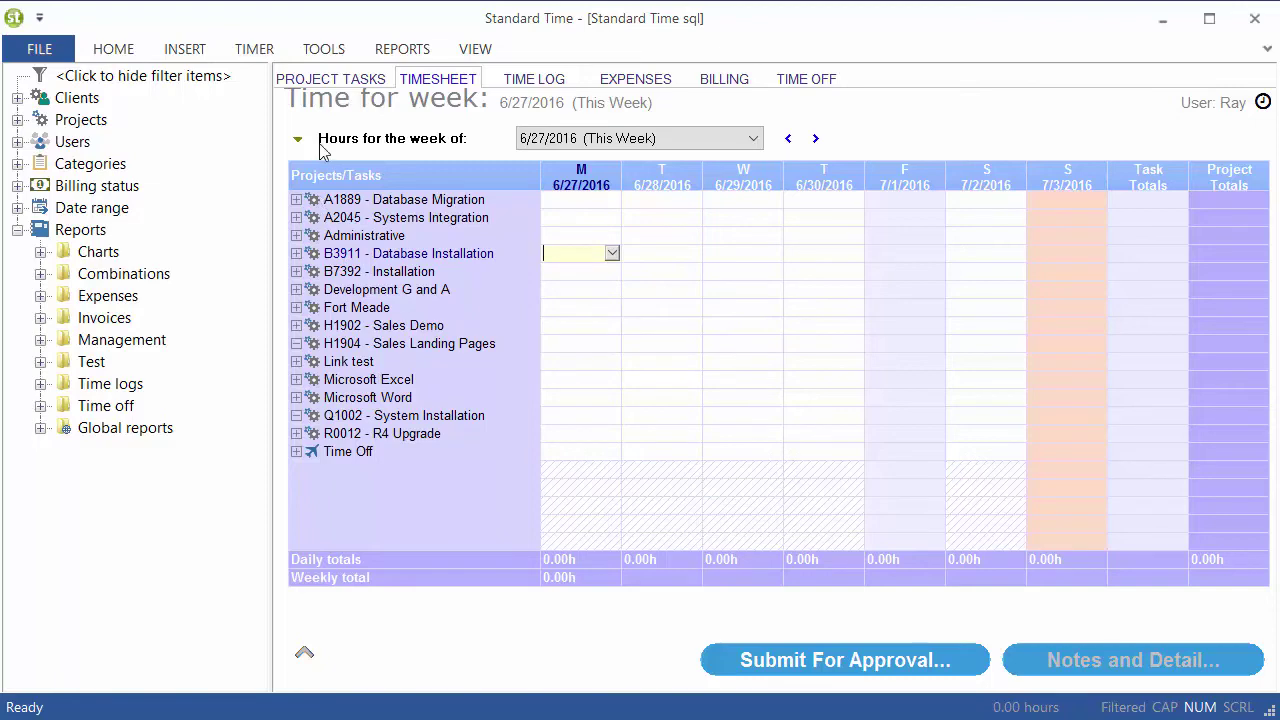
pyautogui.click(325, 51)
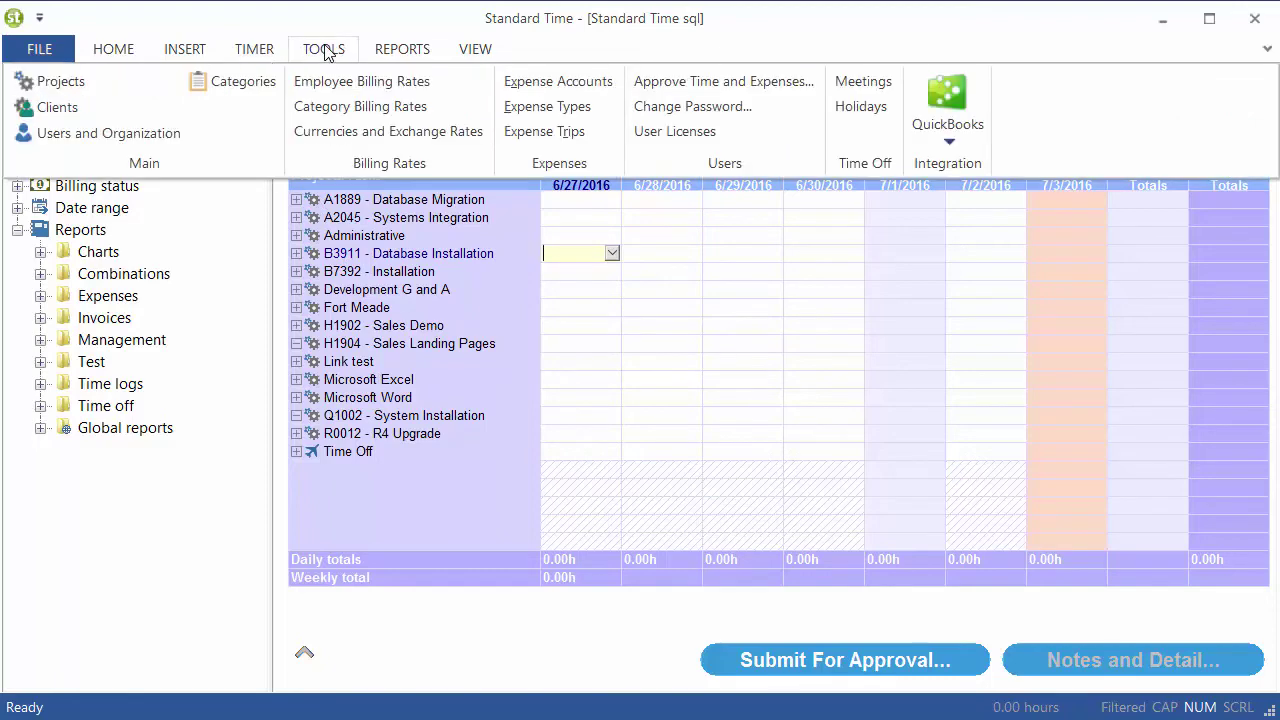
pyautogui.click(89, 134)
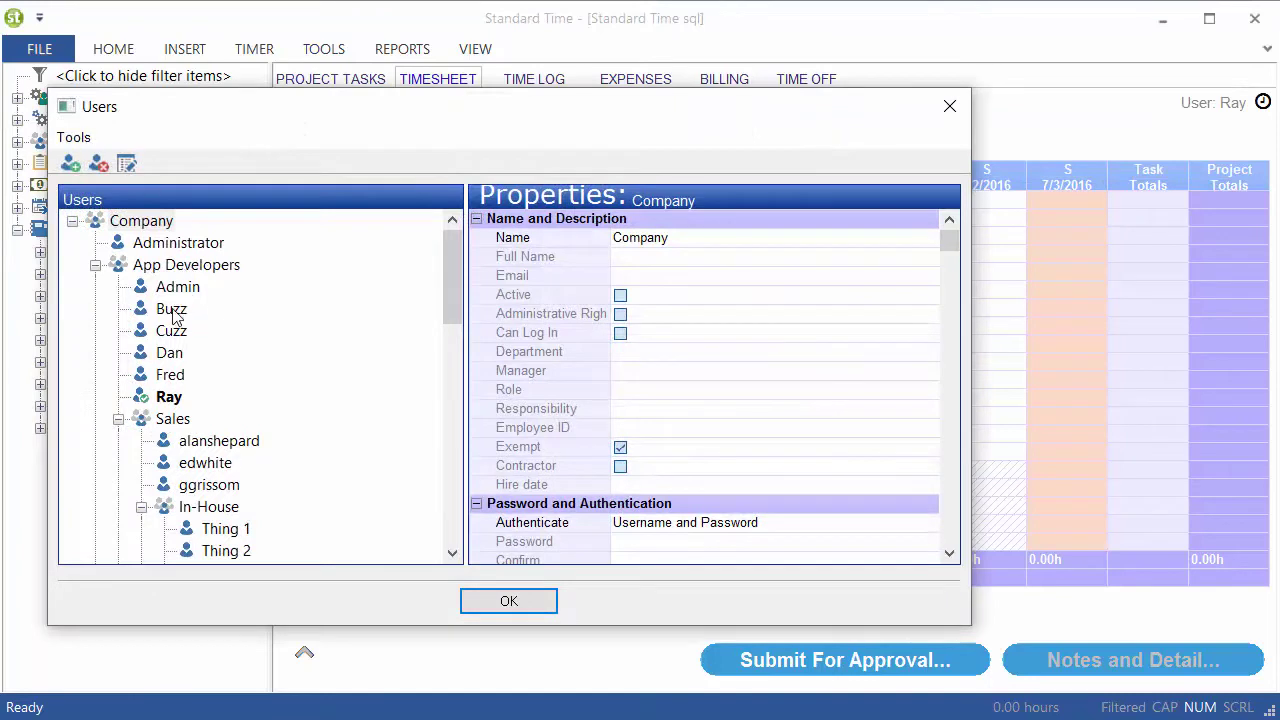
pyautogui.click(172, 310)
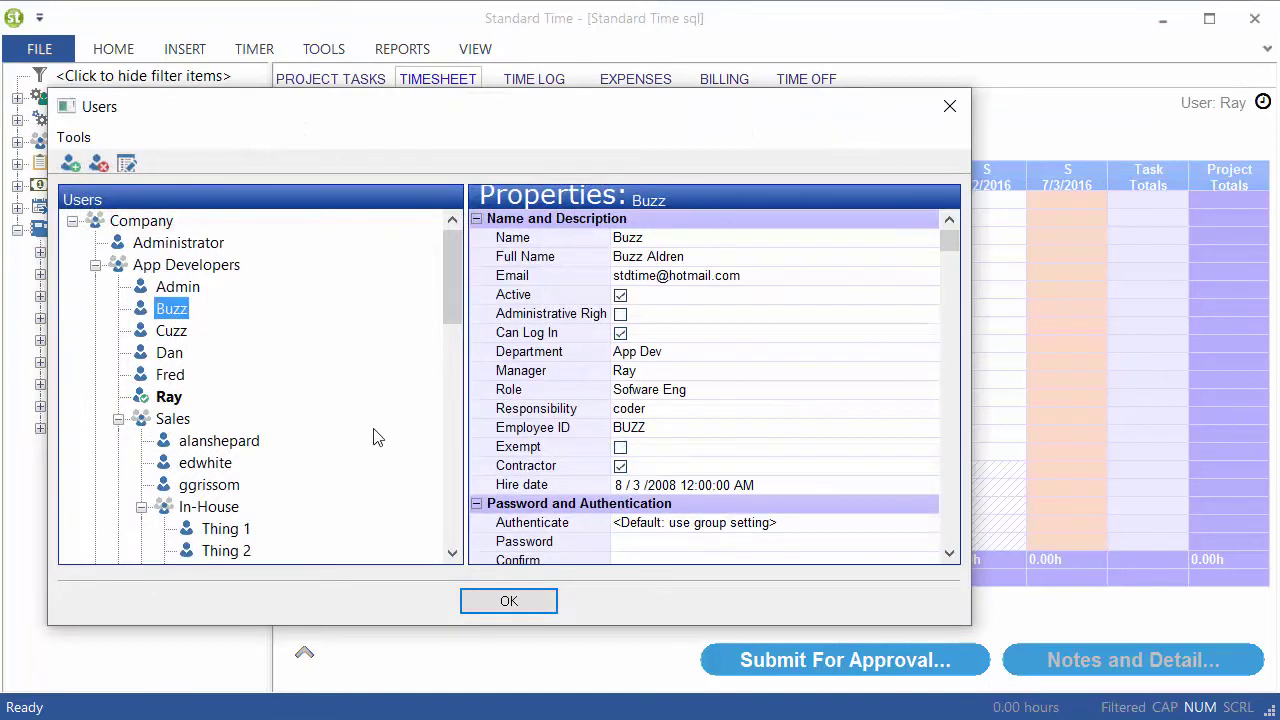
pyautogui.click(948, 107)
# Step: View the properties of the A2045 - Systems Integration project in the projects list and close it
pyautogui.click(324, 48)
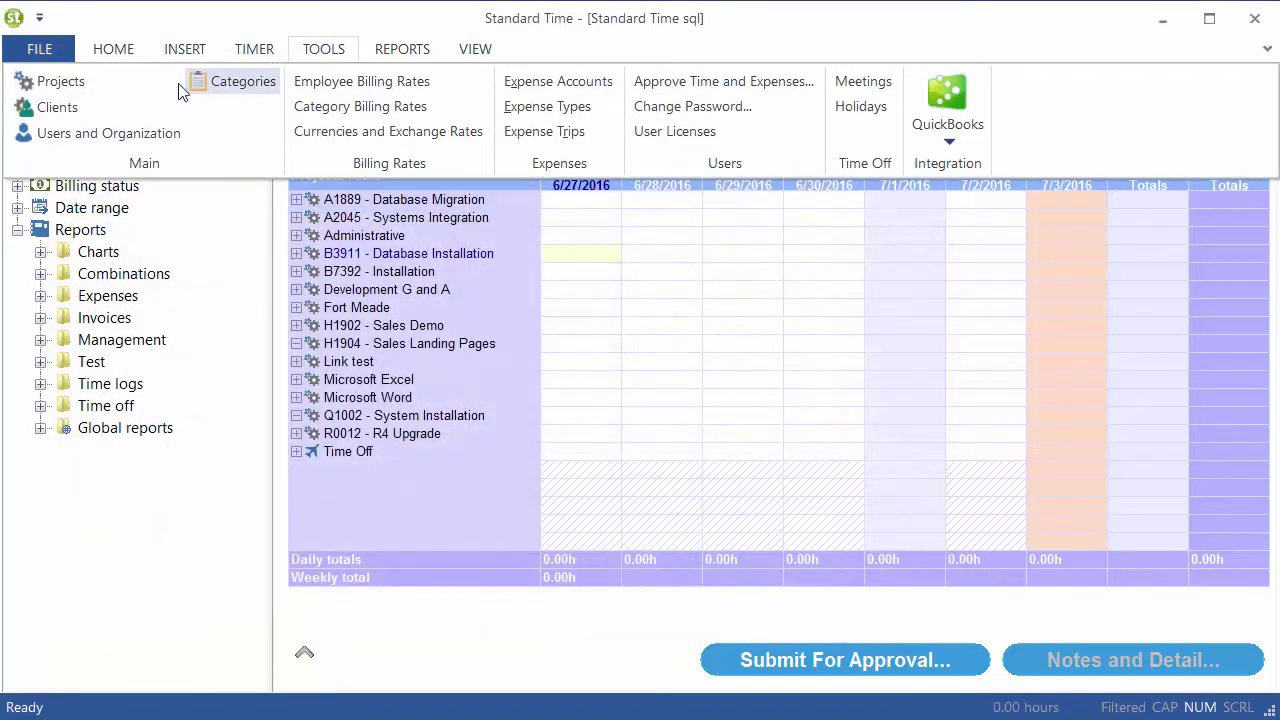
pyautogui.click(58, 82)
pyautogui.click(280, 326)
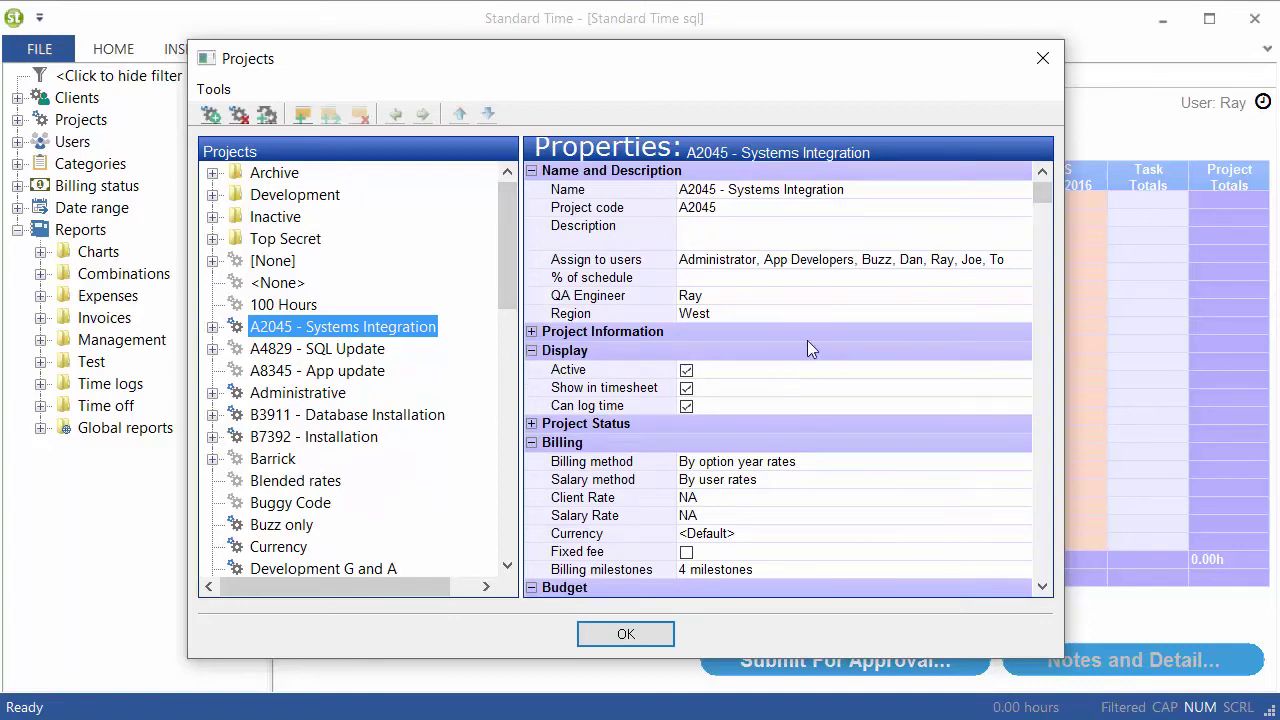
pyautogui.click(1041, 60)
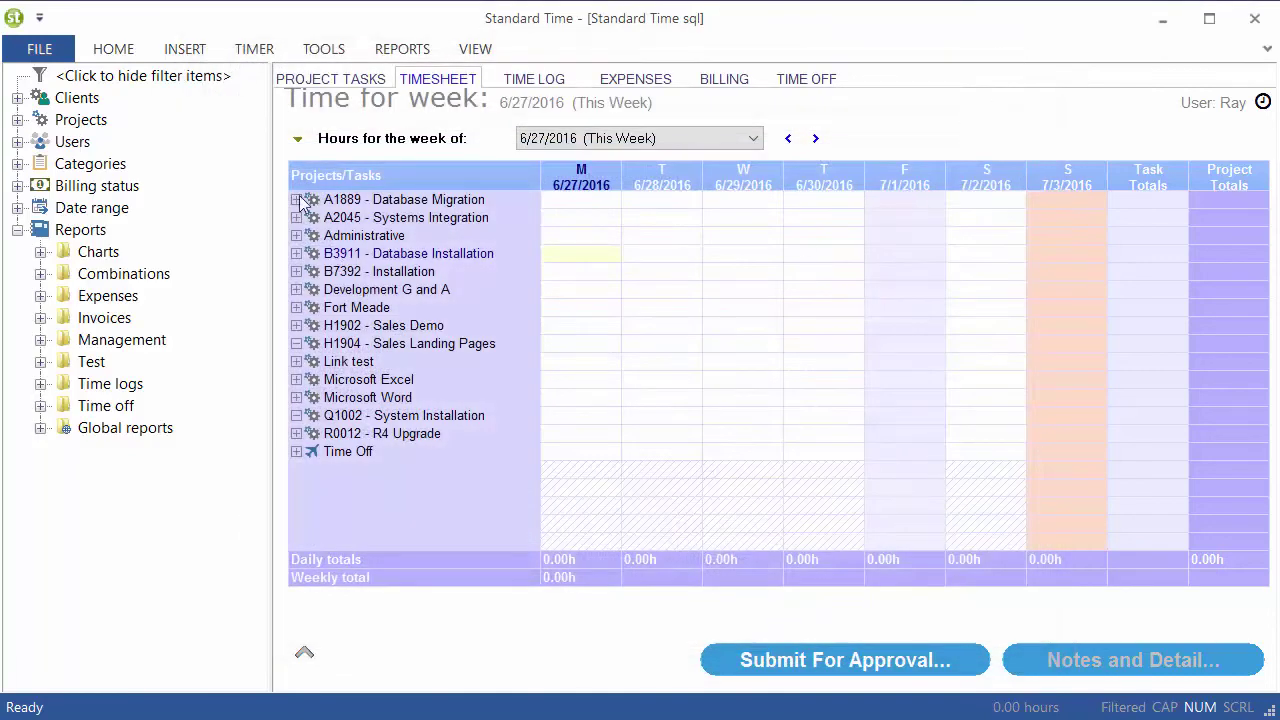
# Step: View the properties of the Construction category in the categories list and close it
pyautogui.click(318, 50)
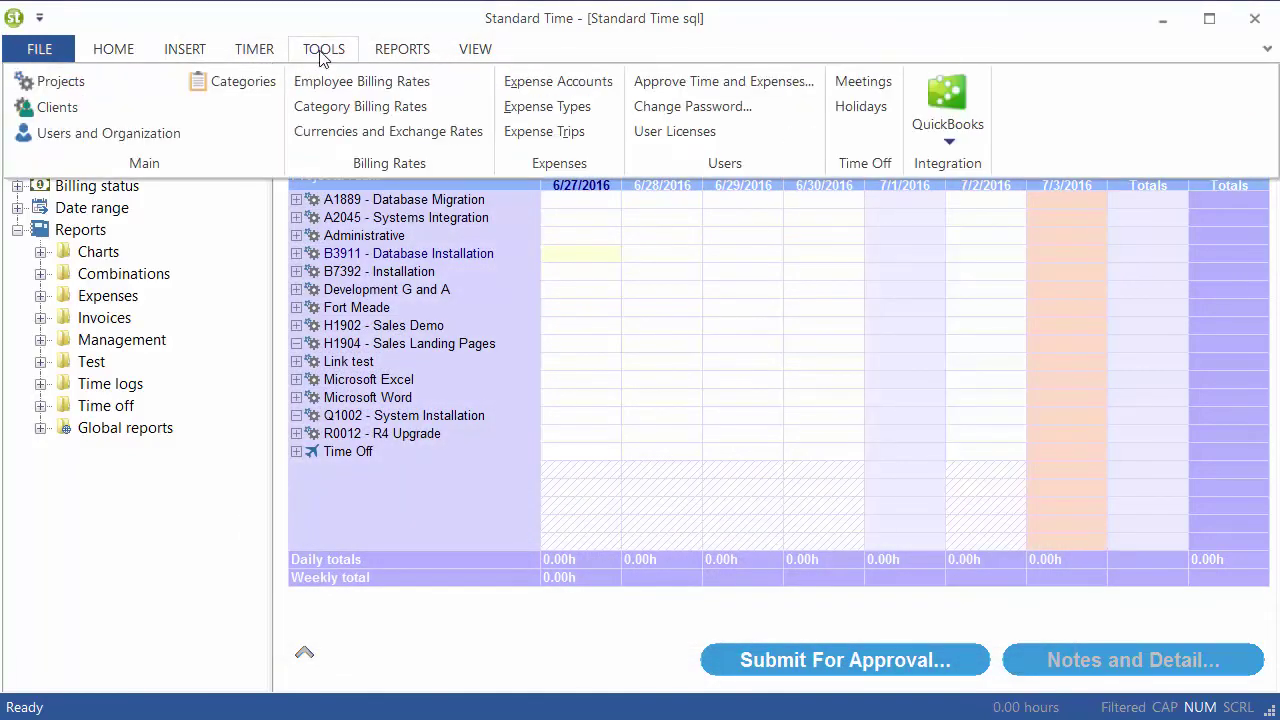
pyautogui.click(237, 84)
pyautogui.click(368, 330)
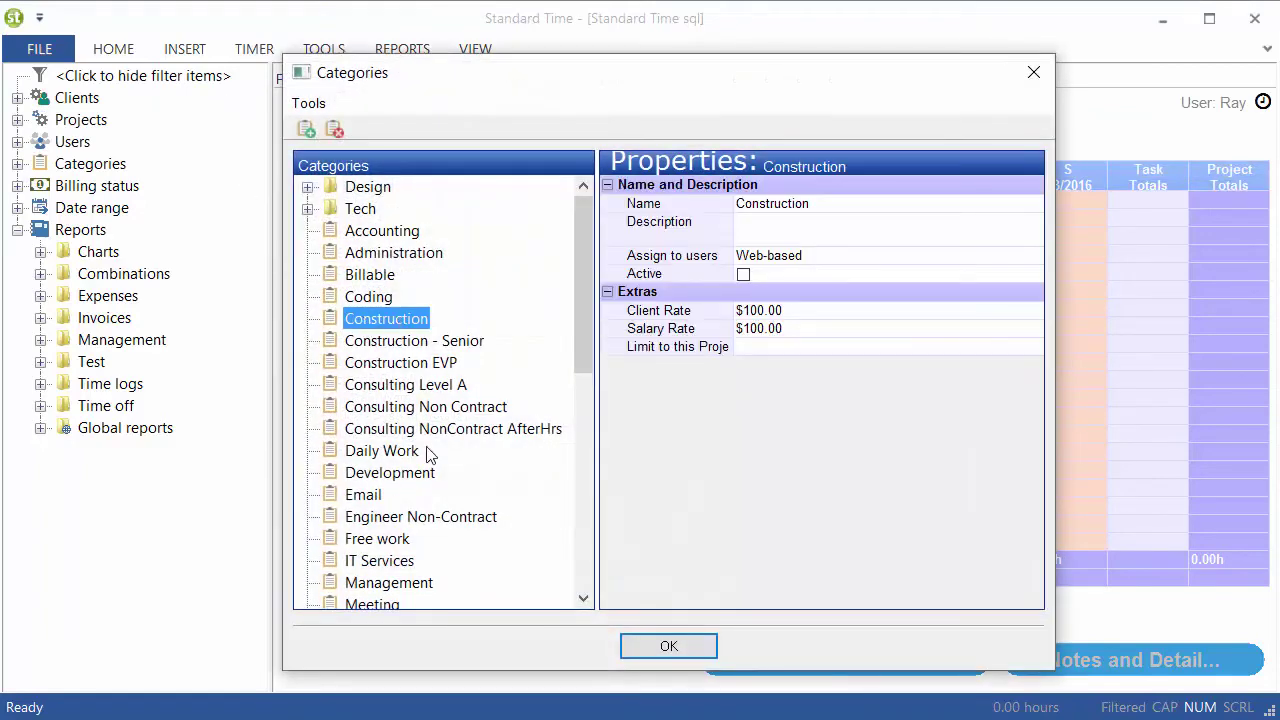
pyautogui.click(1024, 74)
# Step: Show the project tasks and return to the timesheet
pyautogui.click(340, 80)
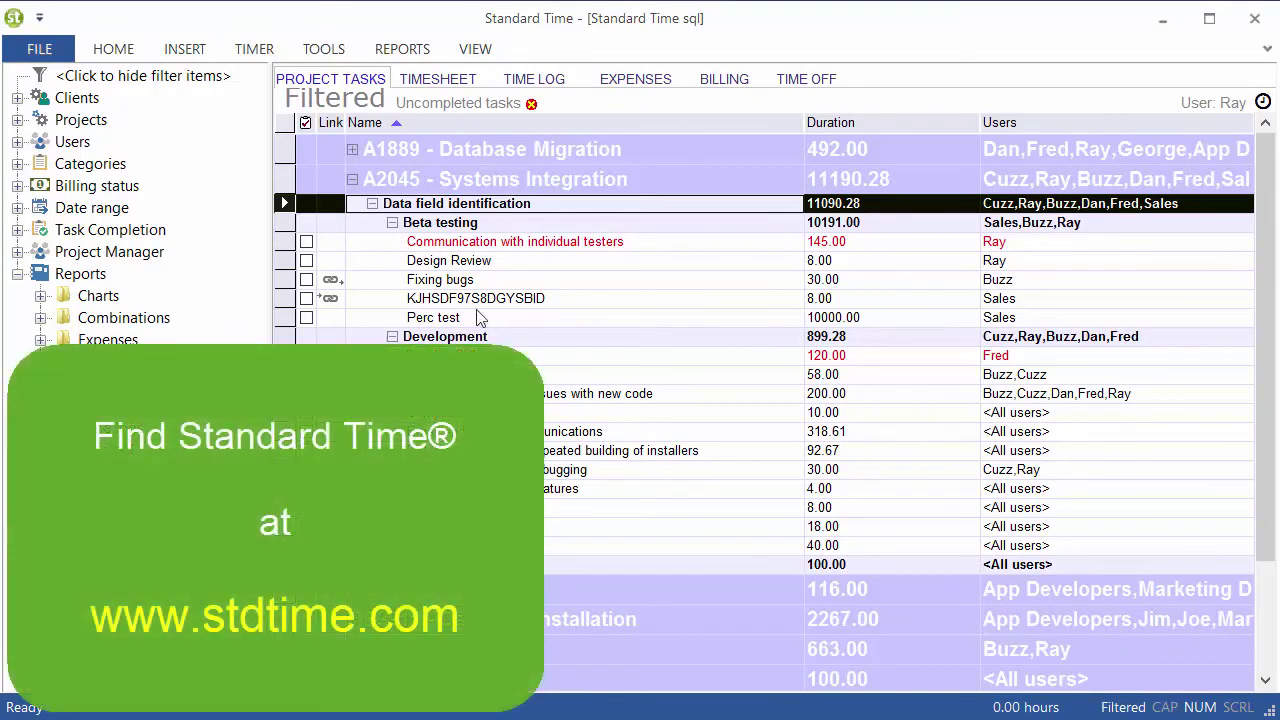
pyautogui.click(440, 80)
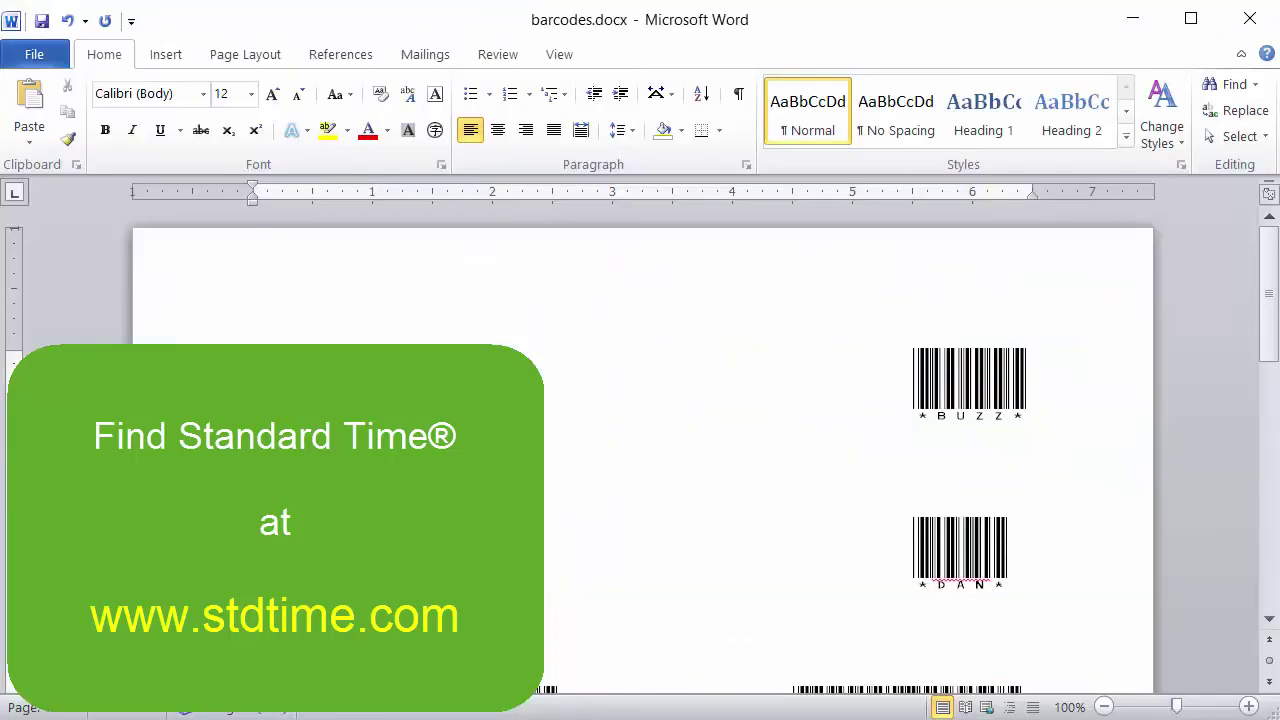
# Step: Switch to barcodes.docx in Word and look through its barcodes for users, categories and projects
pyautogui.scroll(-10, 640, 450)
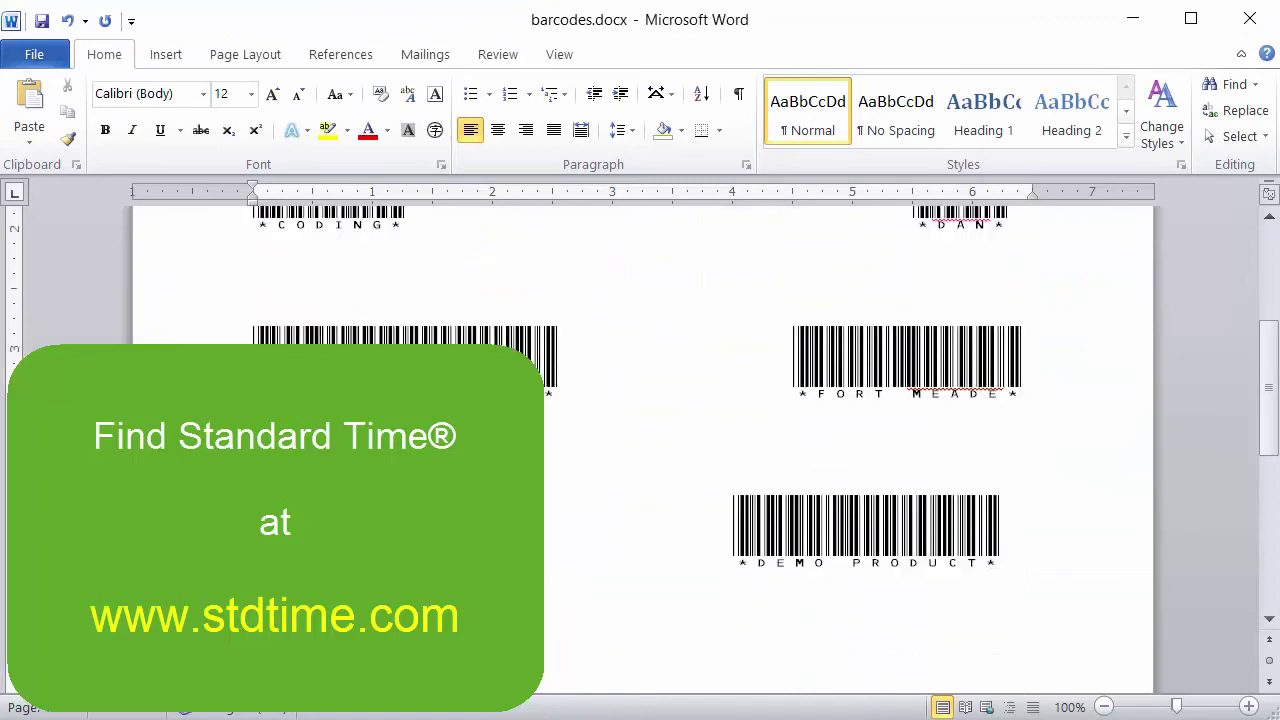
pyautogui.scroll(-1, 640, 450)
pyautogui.scroll(10, 640, 450)
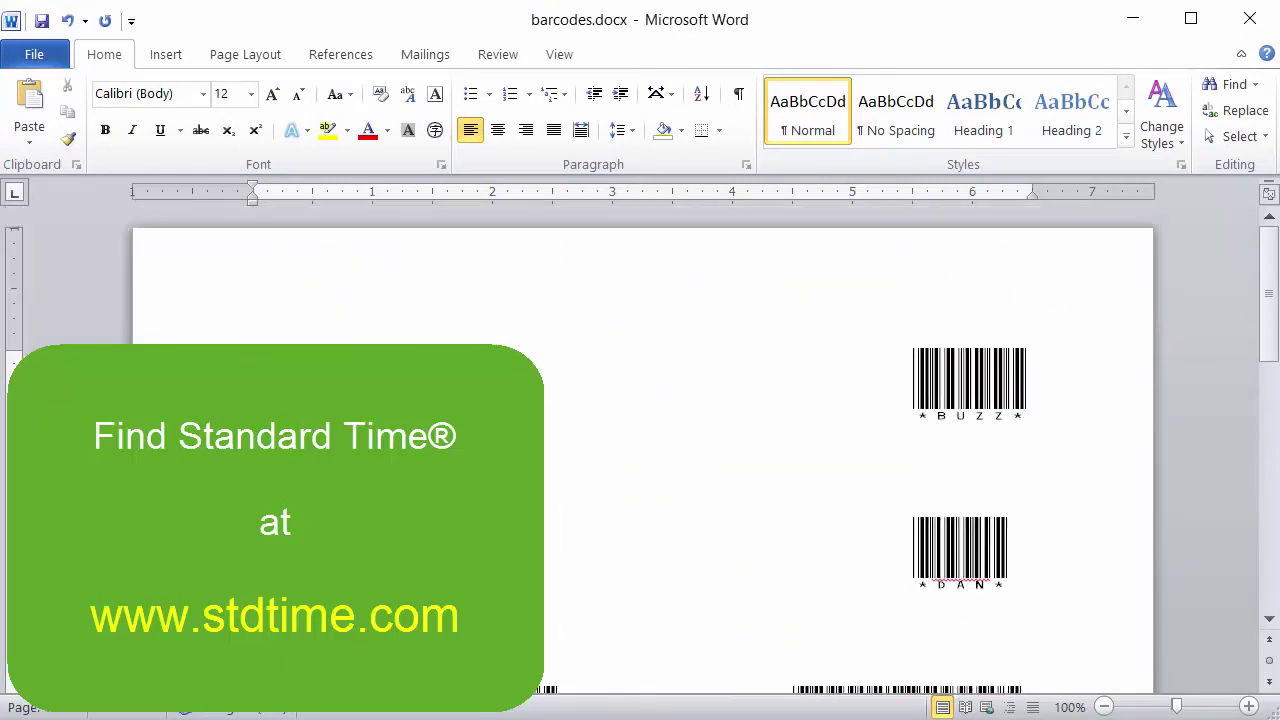